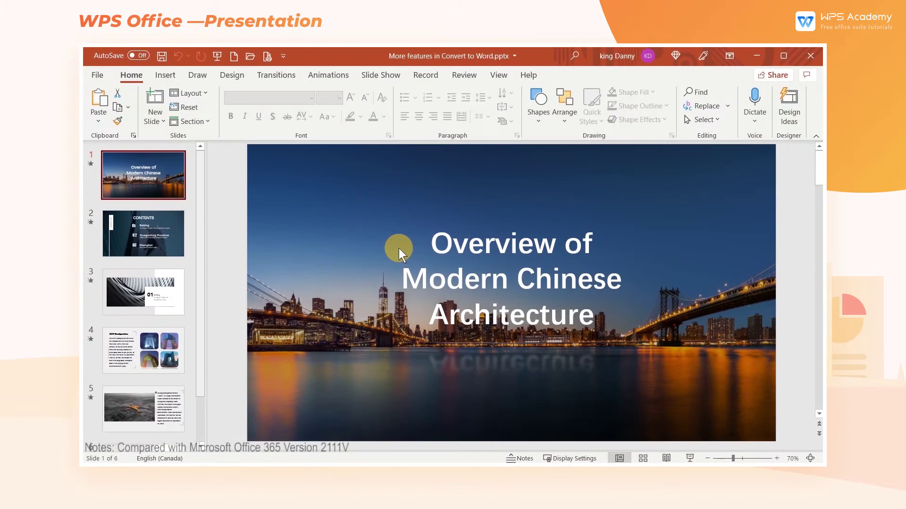
- Export the PowerPoint deck as a Word handout with notes next to slides, using Paste
{"action": "left_click", "coordinate": [97, 74]}
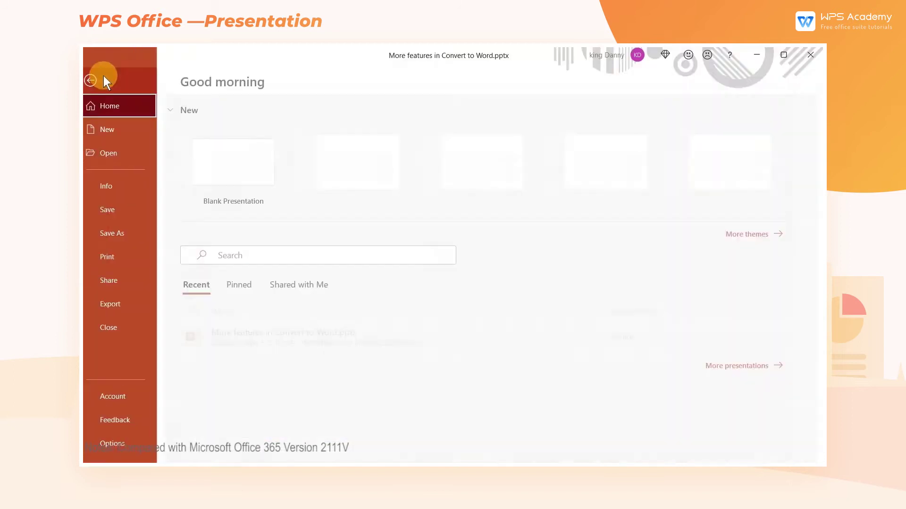
{"action": "left_click", "coordinate": [115, 303]}
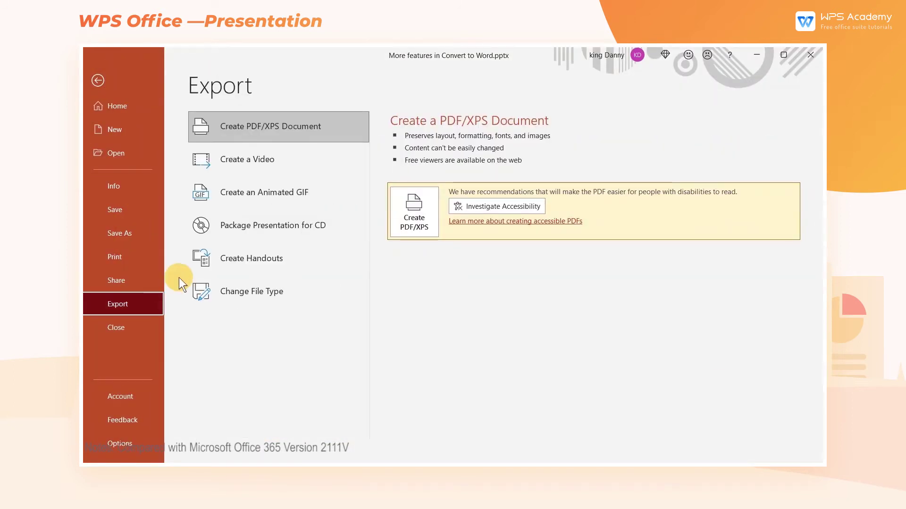
{"action": "left_click", "coordinate": [263, 253]}
{"action": "left_click", "coordinate": [410, 198]}
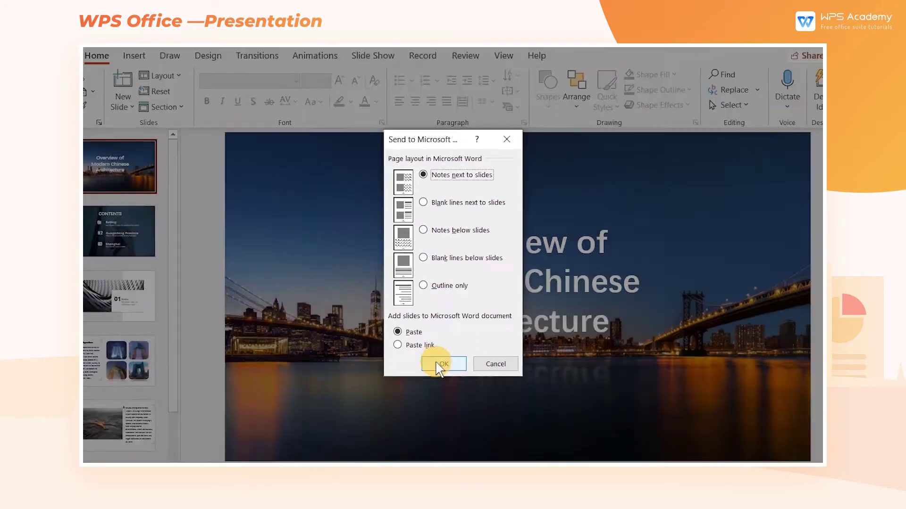
{"action": "left_click", "coordinate": [441, 396]}
{"action": "scroll", "coordinate": [653, 259], "scroll_direction": "down", "scroll_amount": 3}
{"action": "scroll", "coordinate": [653, 260], "scroll_direction": "down", "scroll_amount": 3}
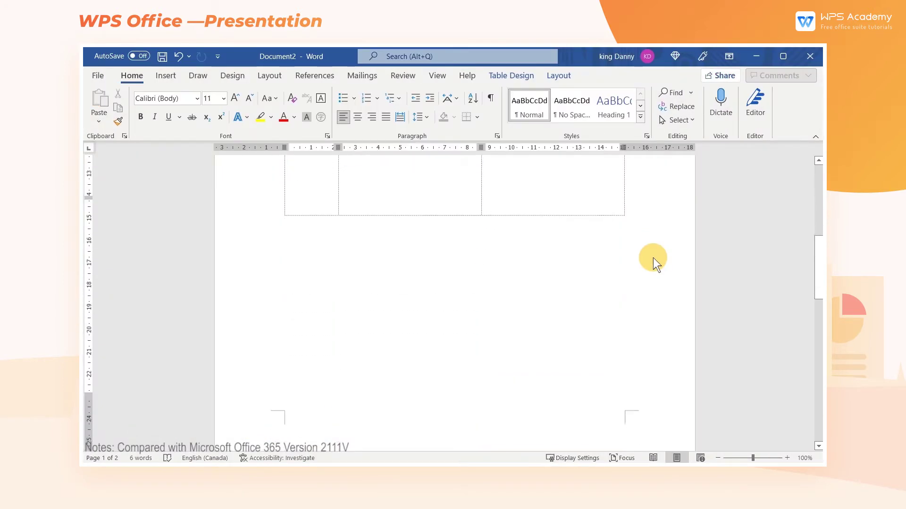
{"action": "scroll", "coordinate": [653, 259], "scroll_direction": "down", "scroll_amount": 2}
{"action": "scroll", "coordinate": [653, 259], "scroll_direction": "down", "scroll_amount": 4}
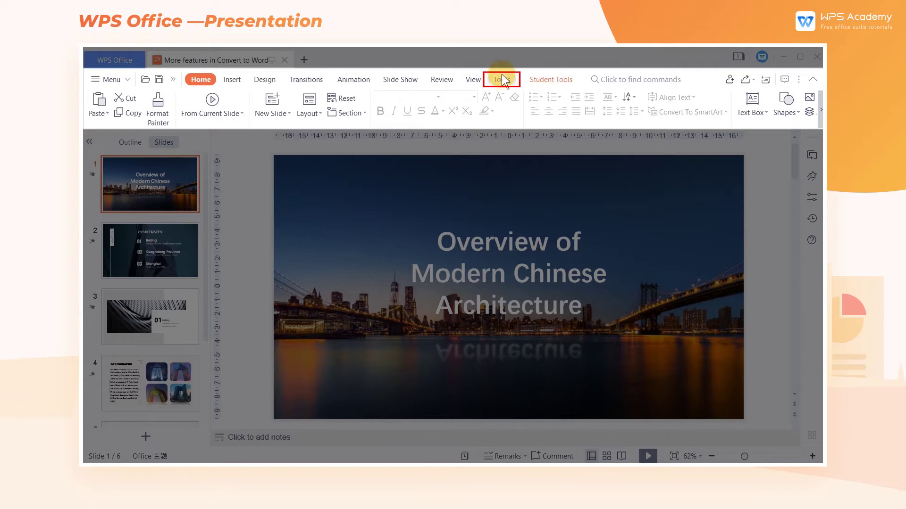
- Open the Convert to Word Document dialog from the Tools tab
{"action": "left_click", "coordinate": [501, 74]}
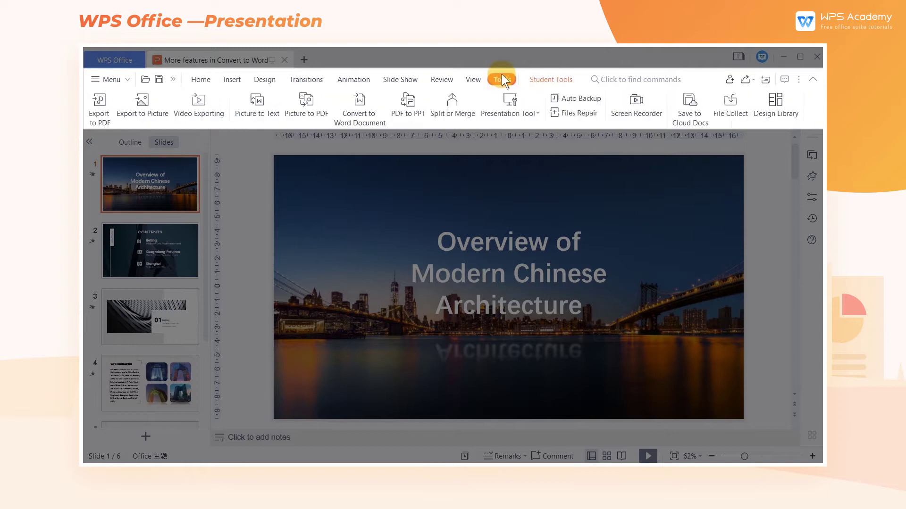
{"action": "left_click", "coordinate": [363, 109]}
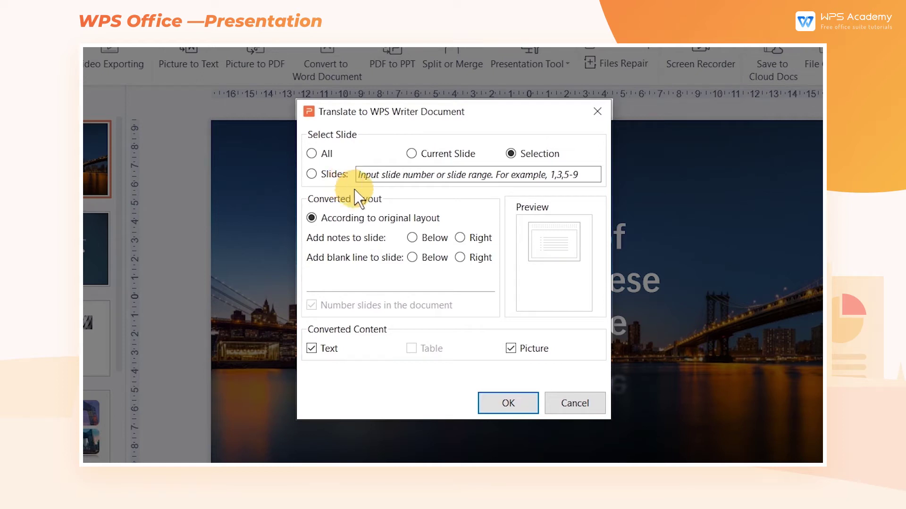
- Place notes right of slides, with 3 slides per page and a custom slide range
{"action": "left_click", "coordinate": [471, 241]}
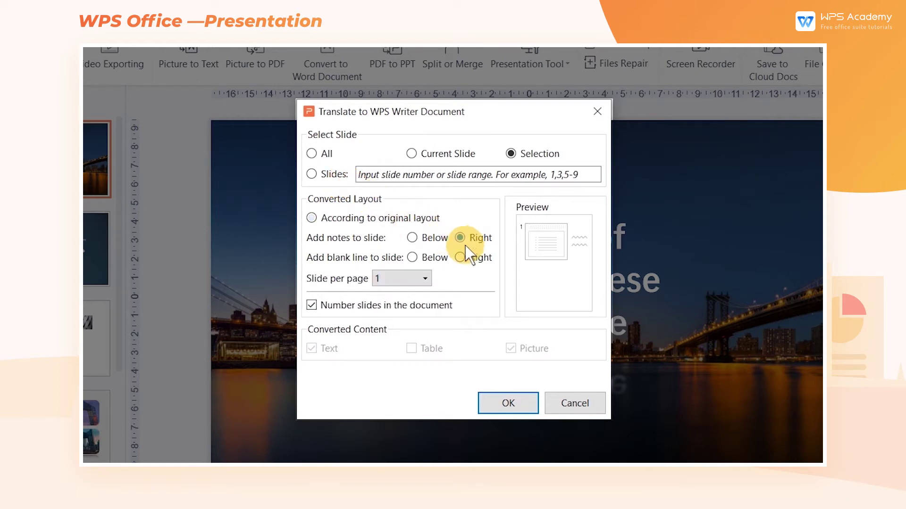
{"action": "left_click", "coordinate": [423, 278]}
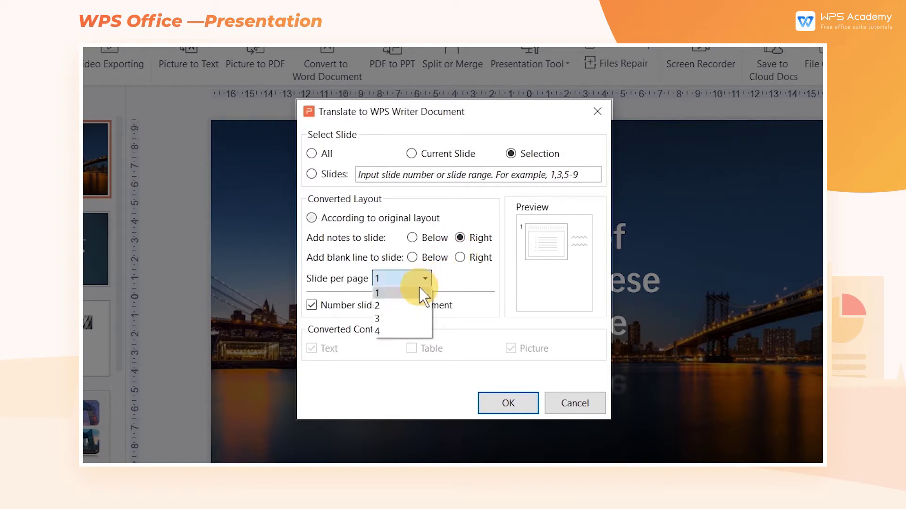
{"action": "left_click", "coordinate": [414, 317]}
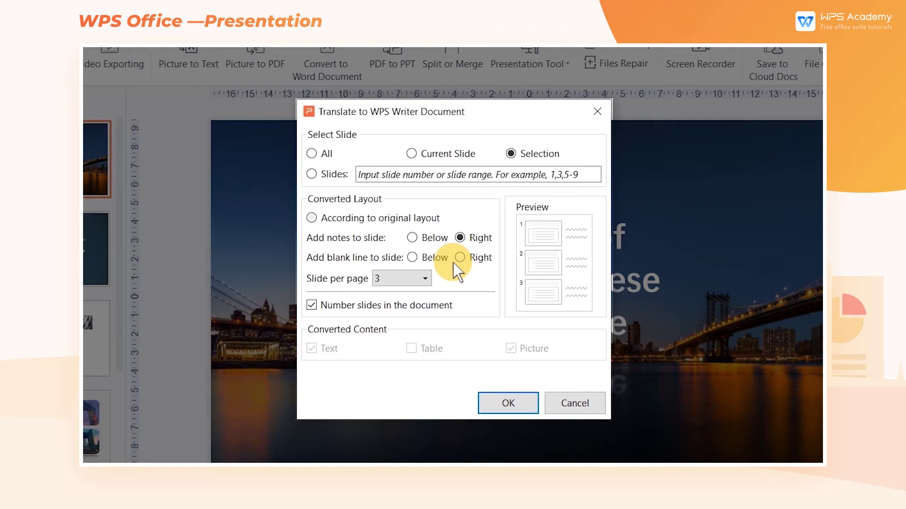
{"action": "left_click", "coordinate": [335, 176]}
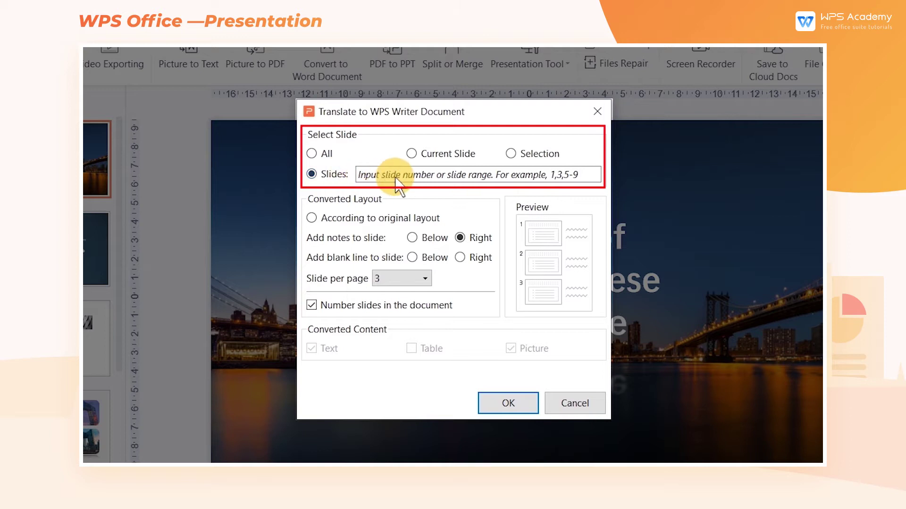
- Convert slides 1,3-6, save the document in Documents, and open it
{"action": "left_click", "coordinate": [419, 177]}
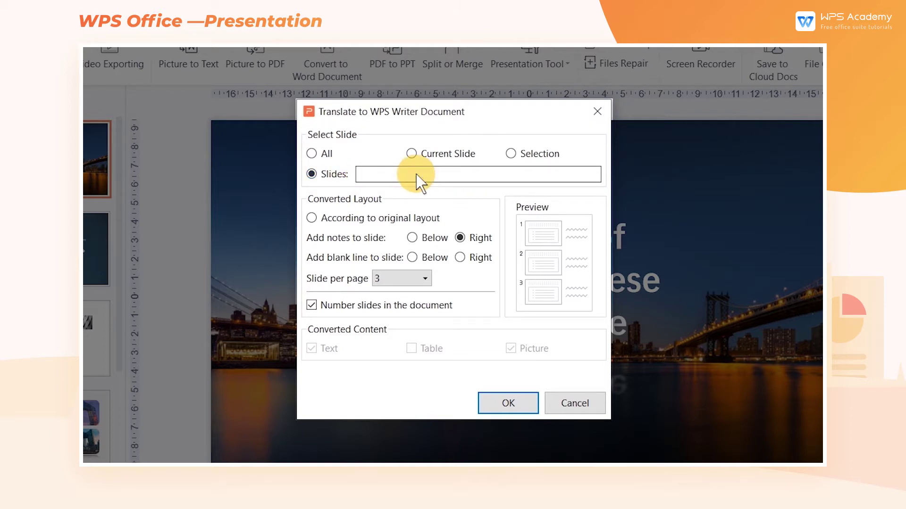
{"action": "type", "text": "1,"}
{"action": "type", "text": "3-6"}
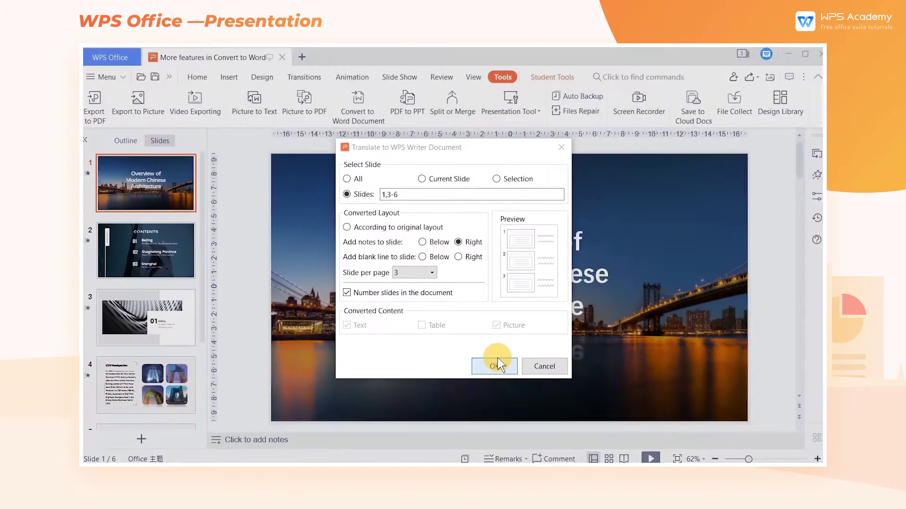
{"action": "left_click", "coordinate": [495, 364]}
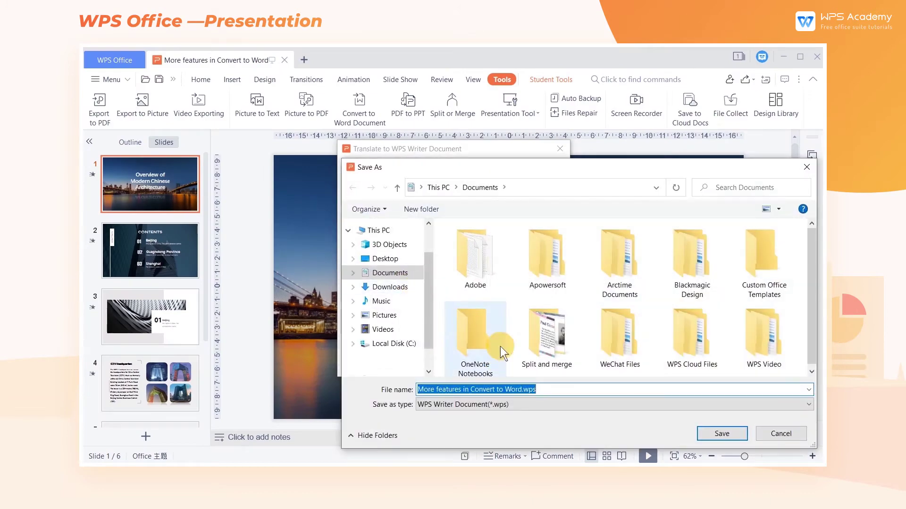
{"action": "left_click", "coordinate": [721, 432]}
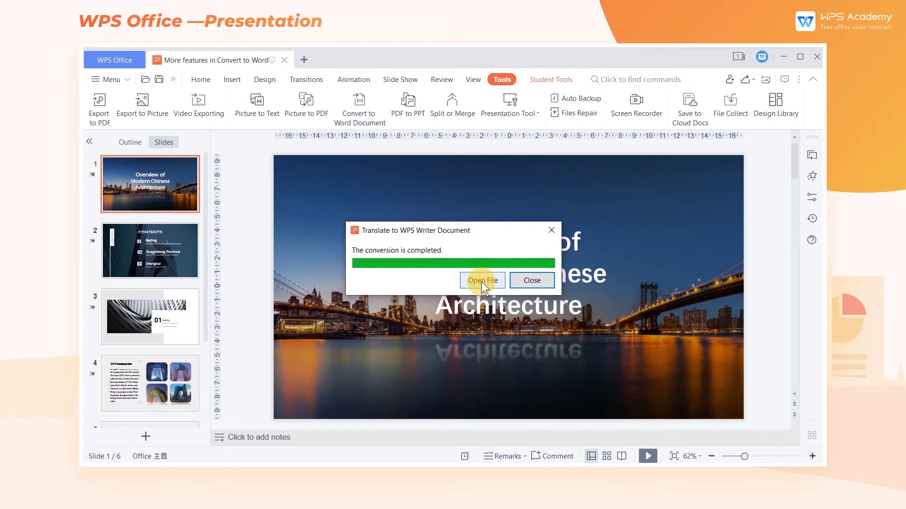
{"action": "left_click", "coordinate": [481, 281]}
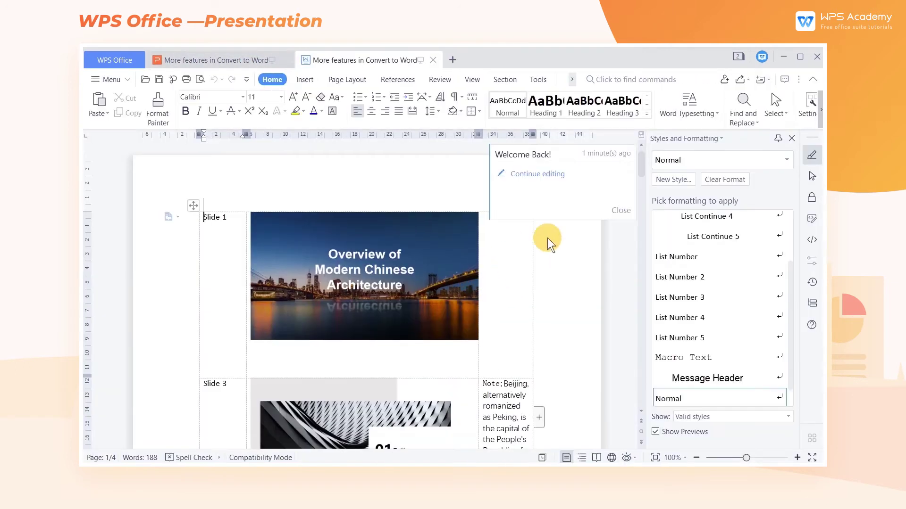
- Dismiss the Welcome Back popup in the converted Writer document
{"action": "left_click", "coordinate": [619, 212]}
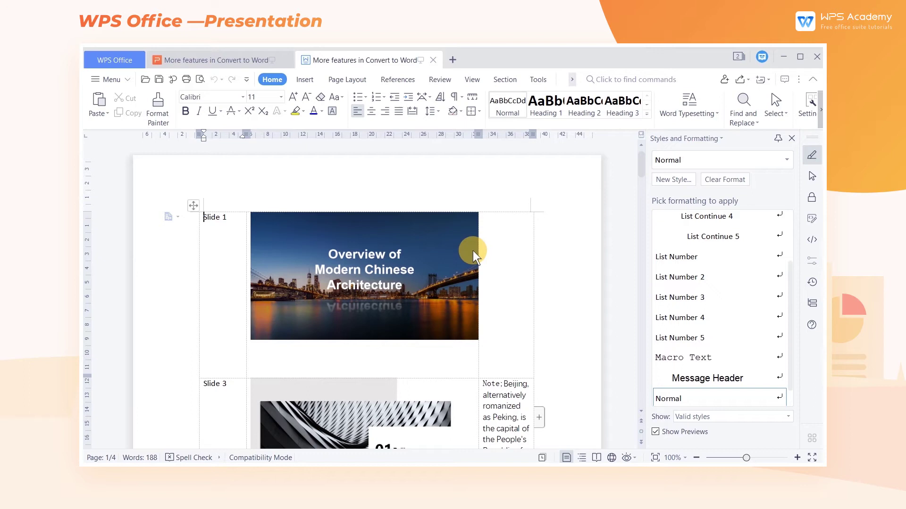
{"action": "scroll", "coordinate": [473, 250], "scroll_direction": "down", "scroll_amount": 5}
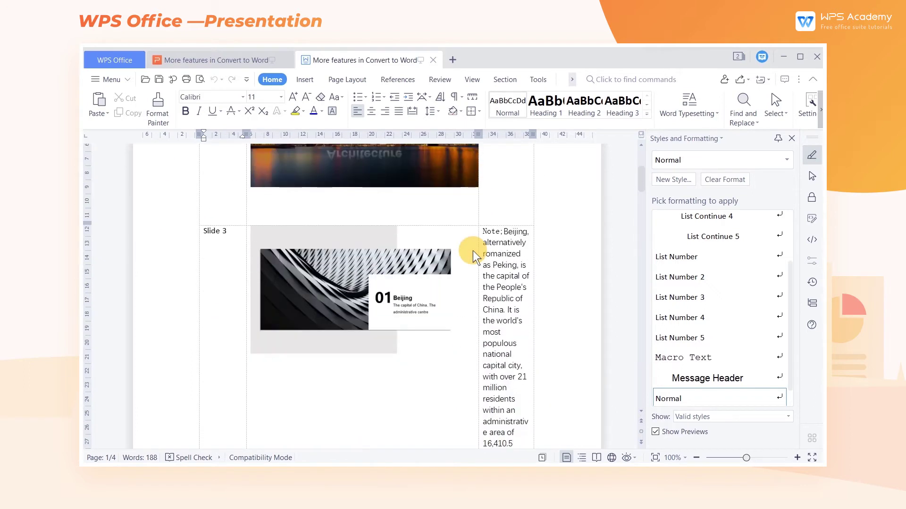
{"action": "scroll", "coordinate": [473, 251], "scroll_direction": "up", "scroll_amount": 1}
{"action": "scroll", "coordinate": [473, 251], "scroll_direction": "up", "scroll_amount": 1}
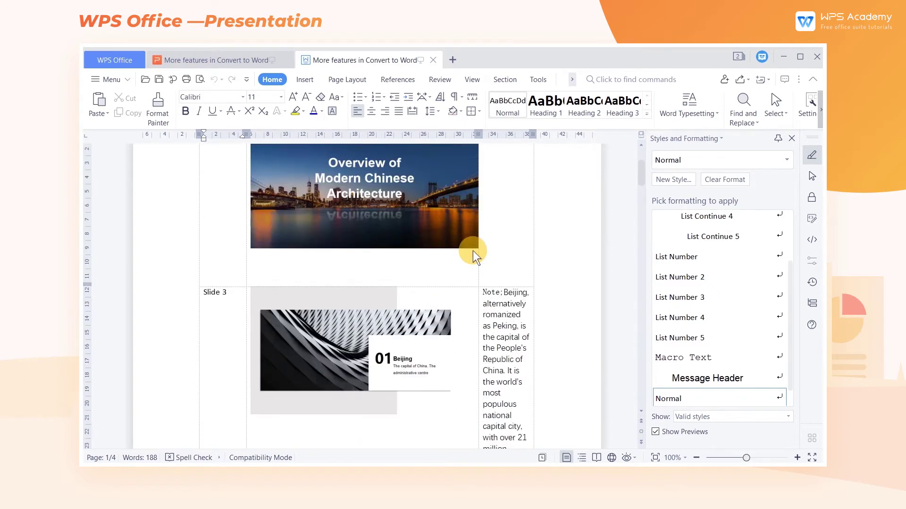
{"action": "scroll", "coordinate": [473, 250], "scroll_direction": "up", "scroll_amount": 1}
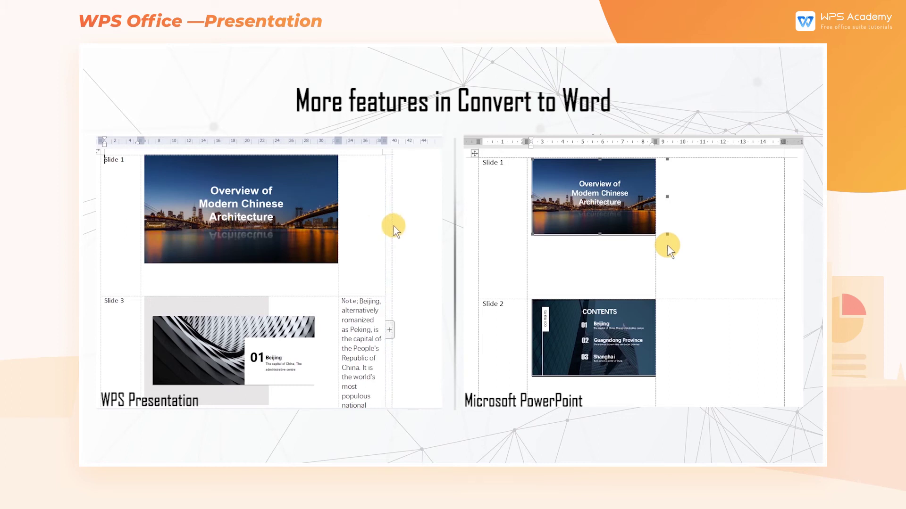
- Widen the notes column in both the WPS Writer and Word tables
{"action": "left_click_drag", "start_coordinate": [384, 225], "coordinate": [426, 232]}
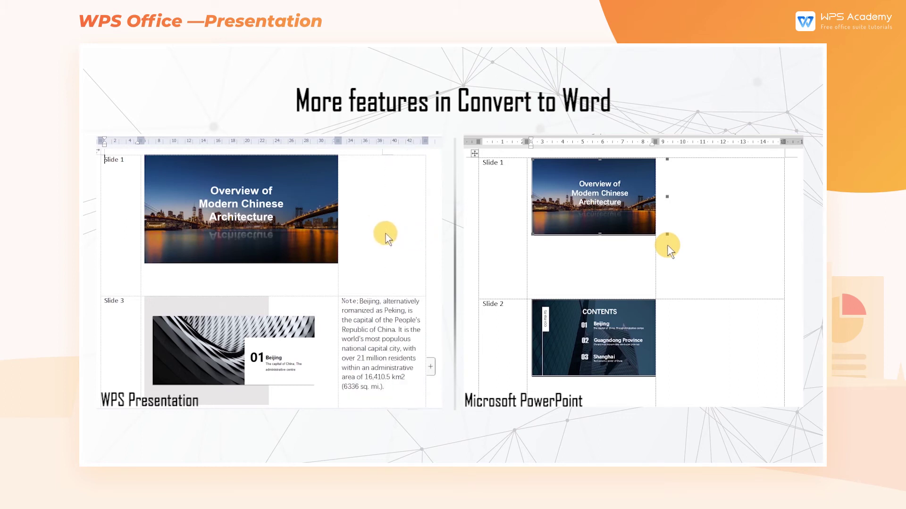
{"action": "left_click_drag", "start_coordinate": [655, 141], "coordinate": [682, 145]}
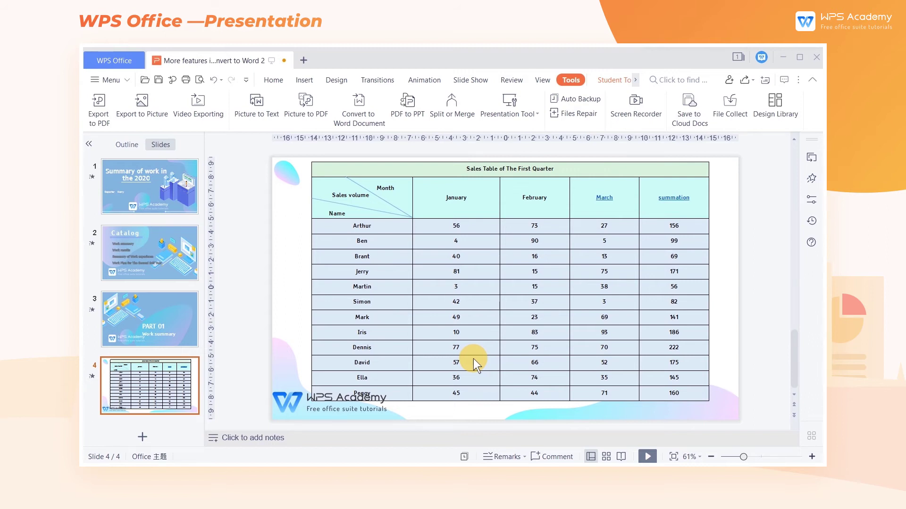
- Open the Convert to Word Document dialog for the sales-table deck
{"action": "left_click", "coordinate": [356, 115]}
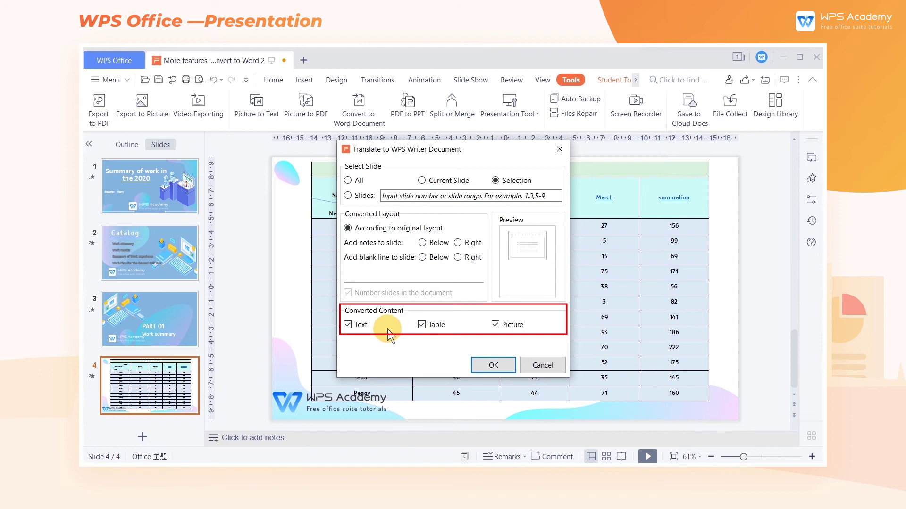
- Convert only the table content to Writer, save the document, and open it
{"action": "left_click", "coordinate": [520, 325]}
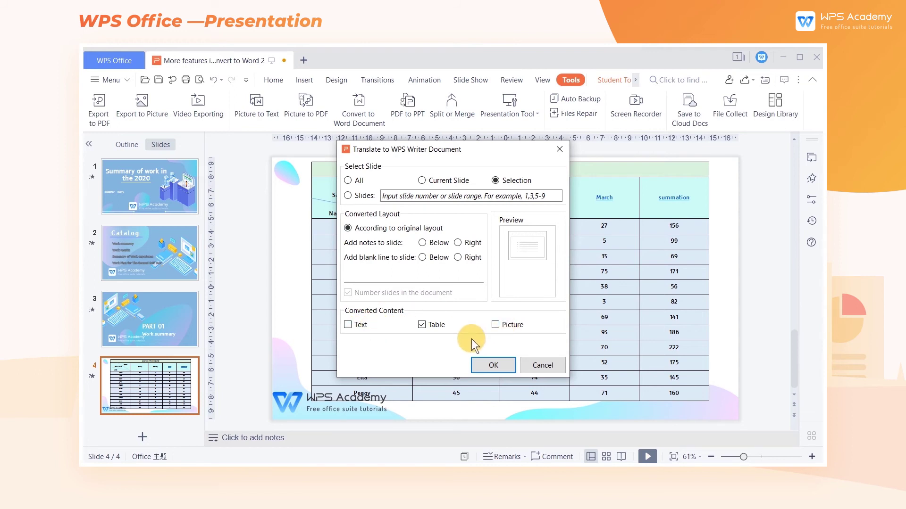
{"action": "left_click", "coordinate": [488, 368]}
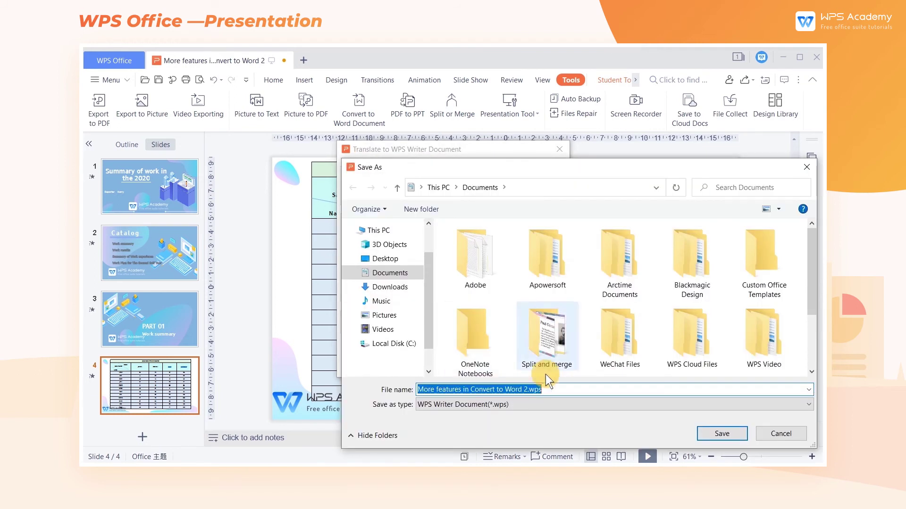
{"action": "left_click", "coordinate": [725, 429]}
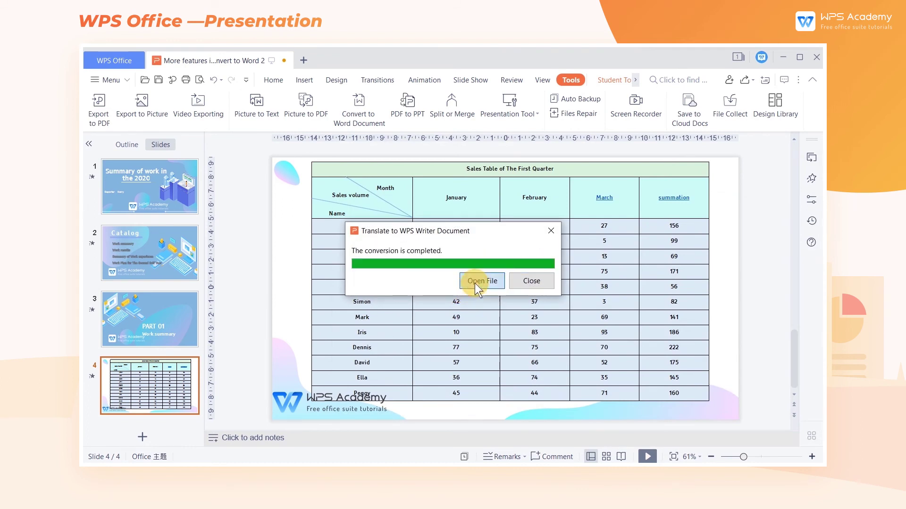
{"action": "left_click", "coordinate": [475, 283]}
{"action": "scroll", "coordinate": [366, 280], "scroll_direction": "down", "scroll_amount": 2}
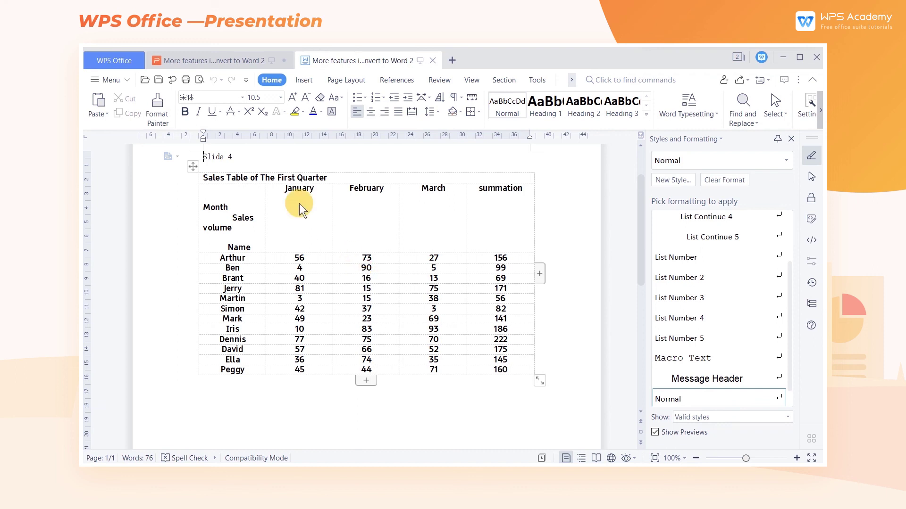
- Switch back to the sales-table presentation tab
{"action": "left_click", "coordinate": [195, 60]}
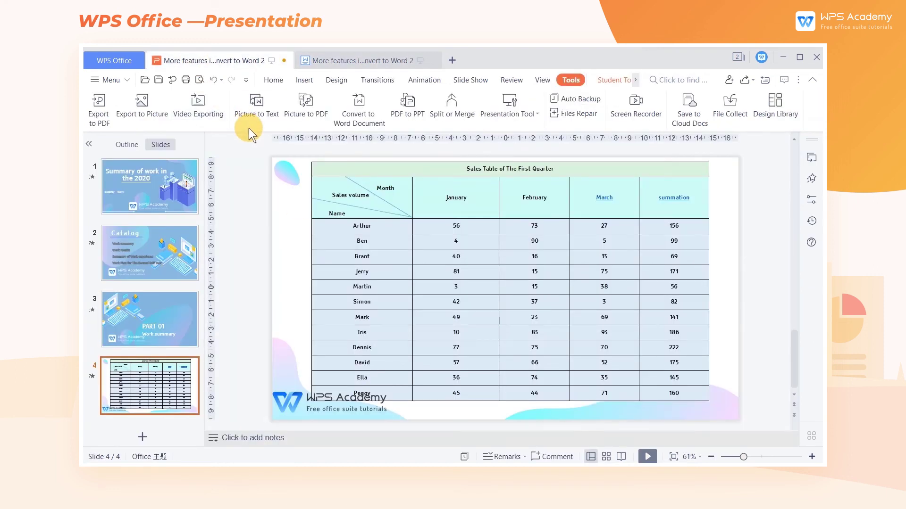